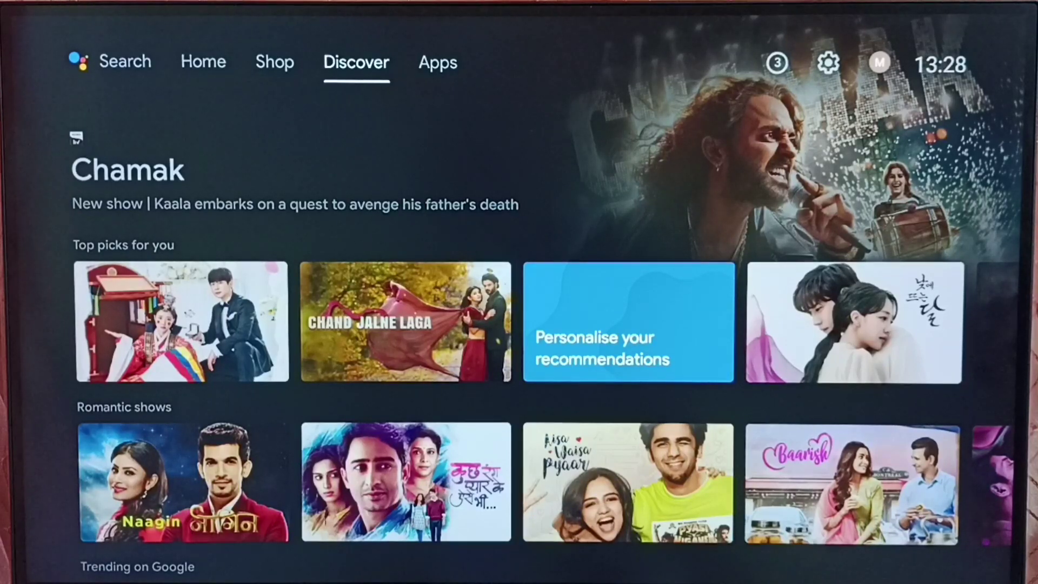
Step: Open the TV Settings from the home screen
{"action": "key", "text": "Right"}
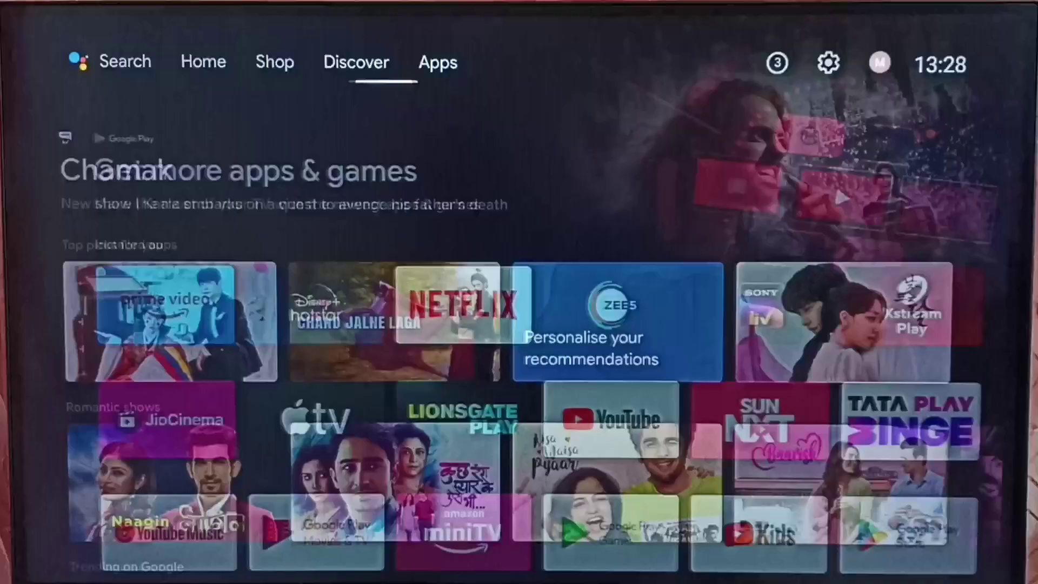
{"action": "key", "text": "Right"}
{"action": "key", "text": "Right"}
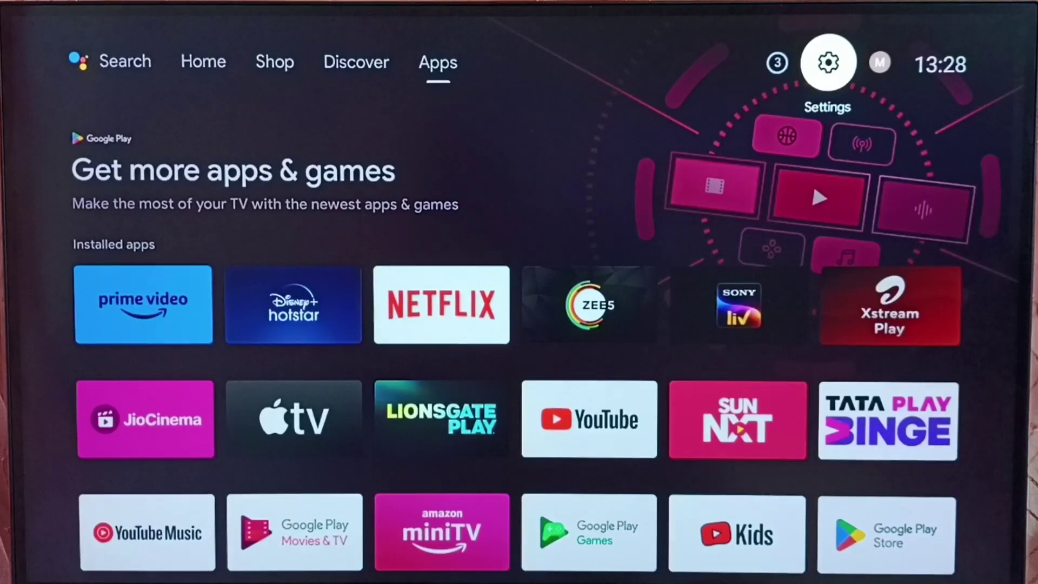
{"action": "key", "text": "Return"}
Step: Go to Device Preferences > About and highlight the Build entry
{"action": "key", "text": "Down"}
{"action": "key", "text": "Down"}
{"action": "key", "text": "Down"}
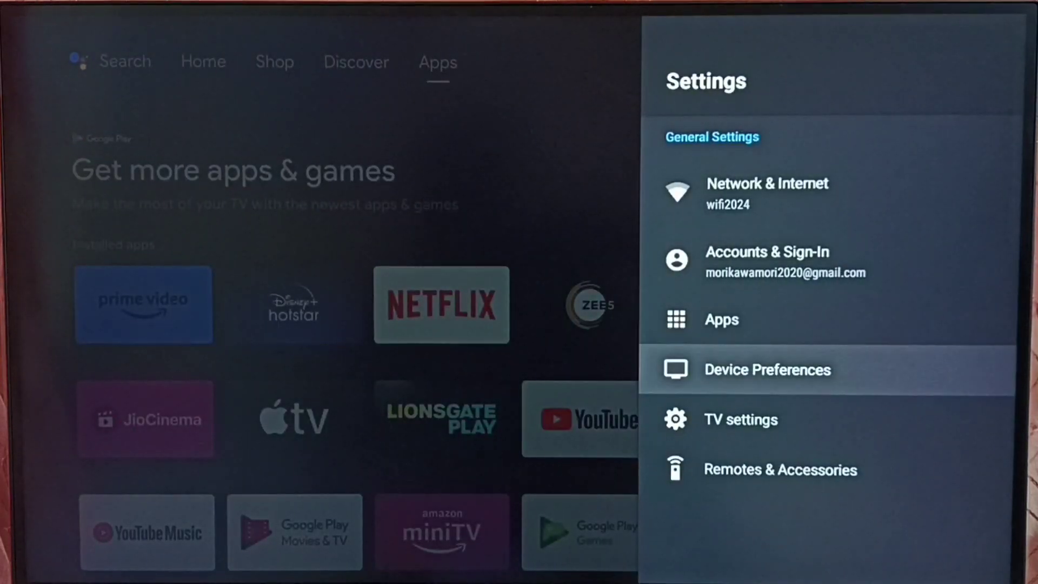
{"action": "key", "text": "Return"}
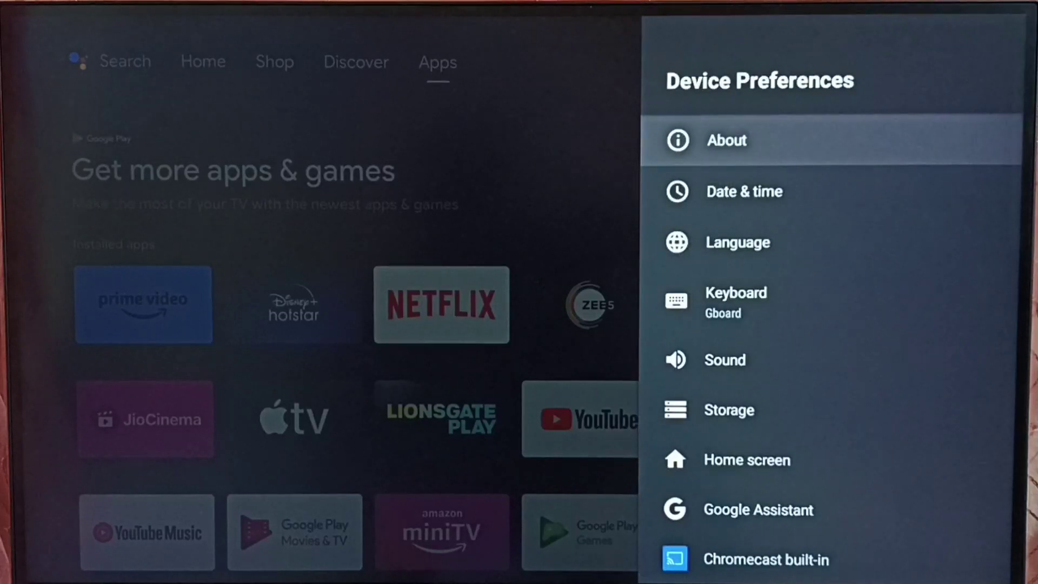
{"action": "key", "text": "Return"}
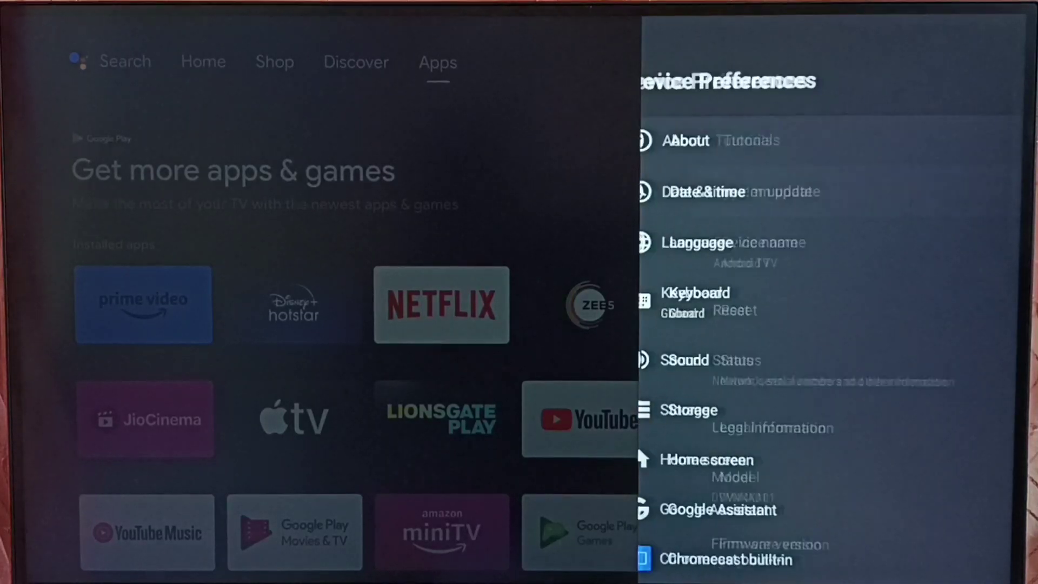
{"action": "key", "text": "Down"}
{"action": "key", "text": "Down"}
{"action": "key", "text": "Down"}
{"action": "key", "text": "Down"}
{"action": "key", "text": "Down"}
{"action": "key", "text": "Down"}
{"action": "key", "text": "Down"}
{"action": "key", "text": "Down"}
{"action": "key", "text": "Down"}
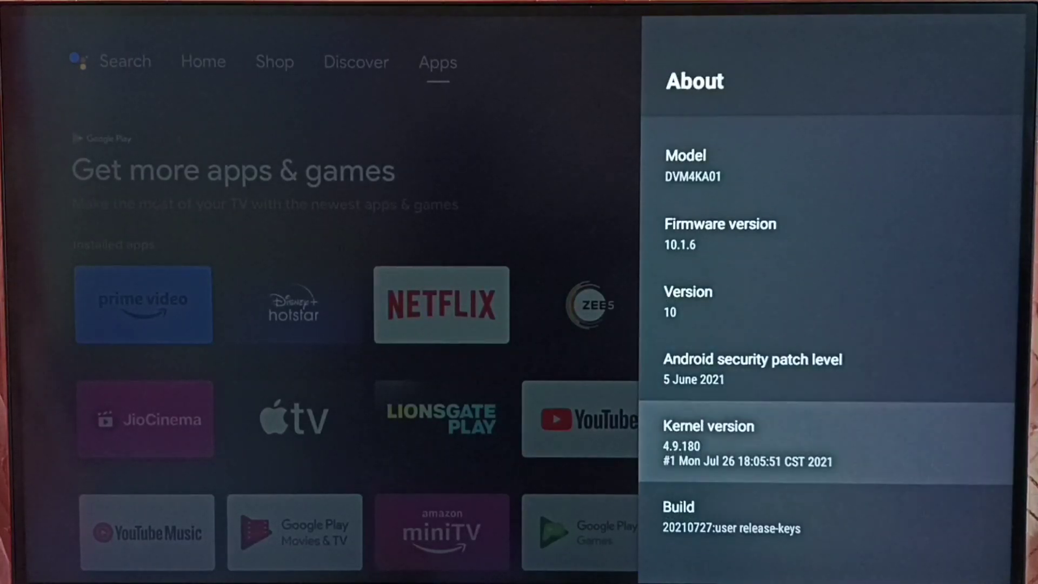
{"action": "key", "text": "Down"}
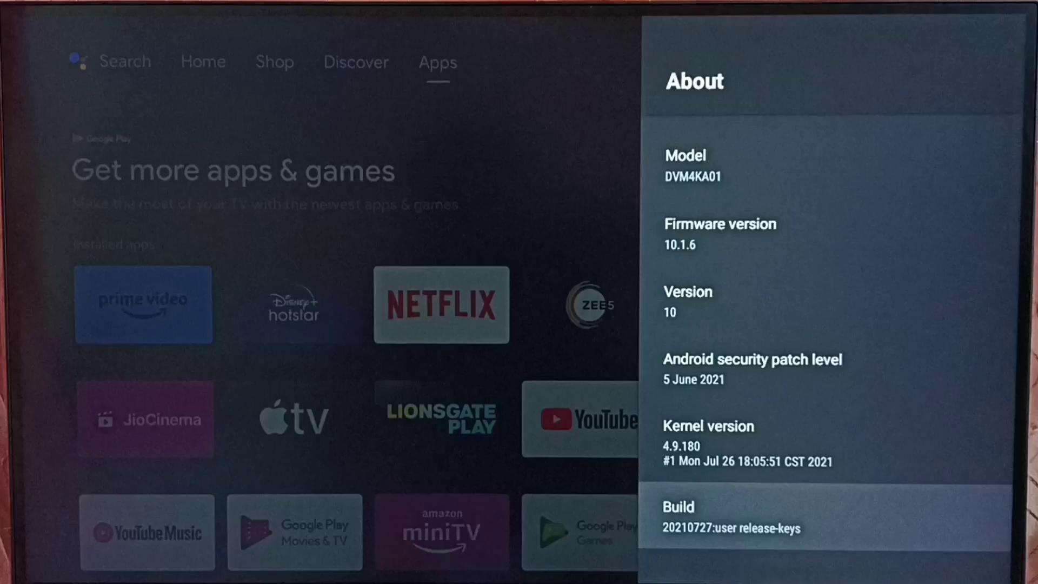
Step: Select Build repeatedly until 'You are now a developer!' appears
{"action": "key", "text": "Return"}
{"action": "key", "text": "Return"}
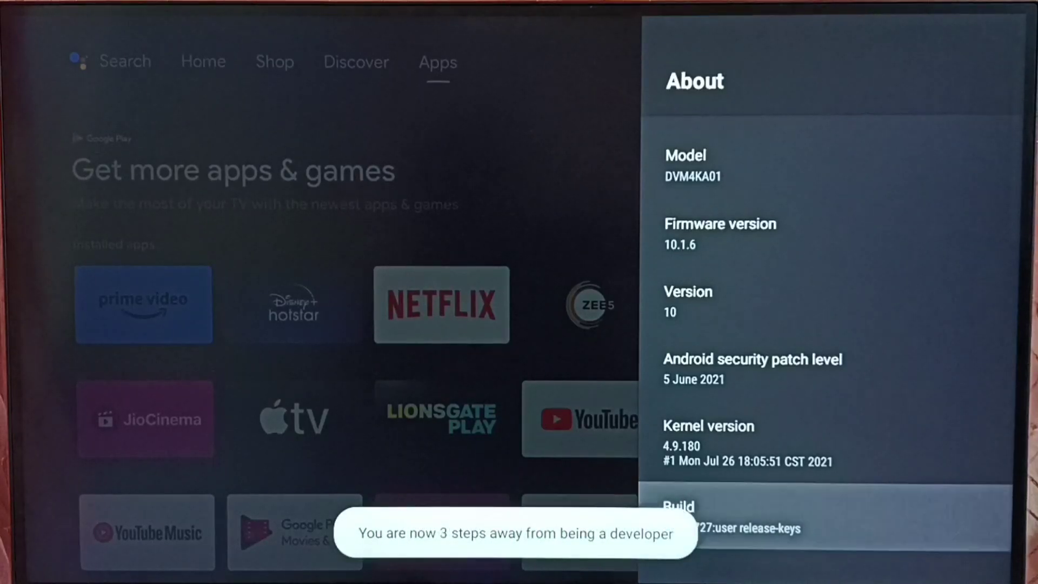
{"action": "key", "text": "Return"}
{"action": "key", "text": "Return"}
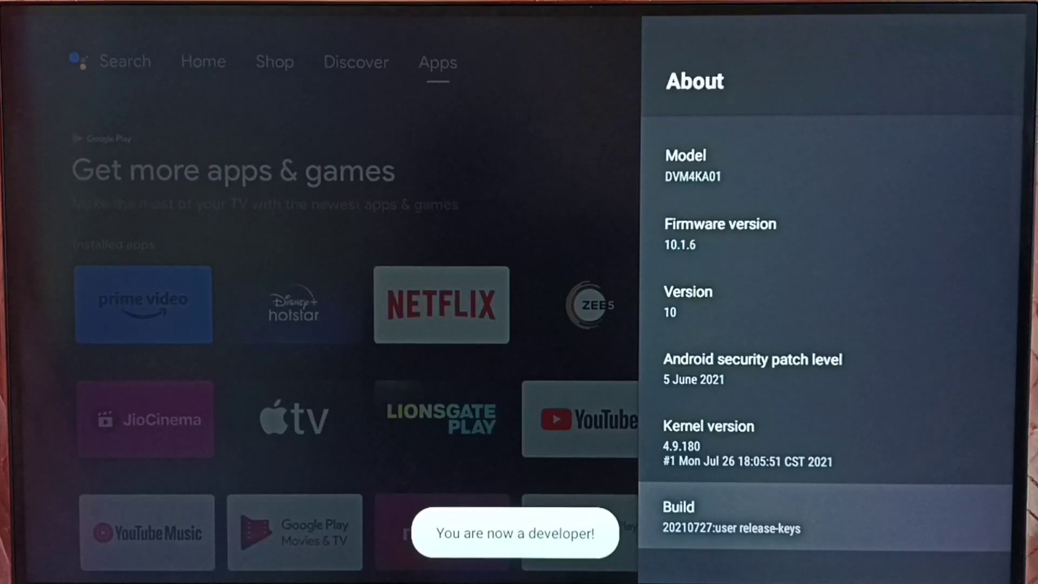
Step: Return to Device Preferences and open the new Developer options entry
{"action": "key", "text": "Escape"}
{"action": "key", "text": "Down"}
{"action": "key", "text": "Down"}
{"action": "key", "text": "Down"}
{"action": "key", "text": "Down"}
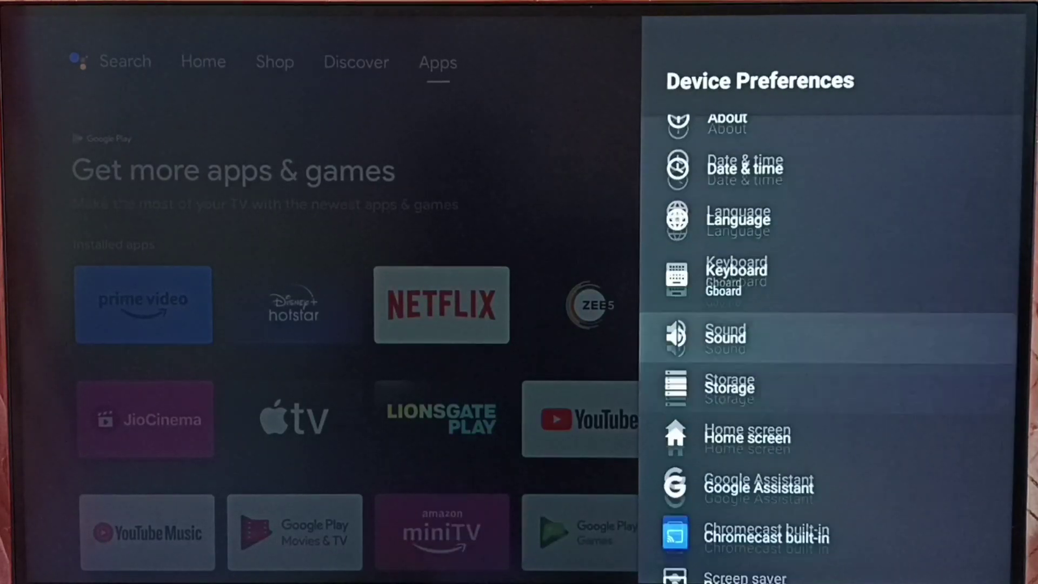
{"action": "key", "text": "Down"}
{"action": "key", "text": "Down"}
{"action": "key", "text": "Down"}
{"action": "key", "text": "Down"}
{"action": "key", "text": "Down"}
{"action": "key", "text": "Down"}
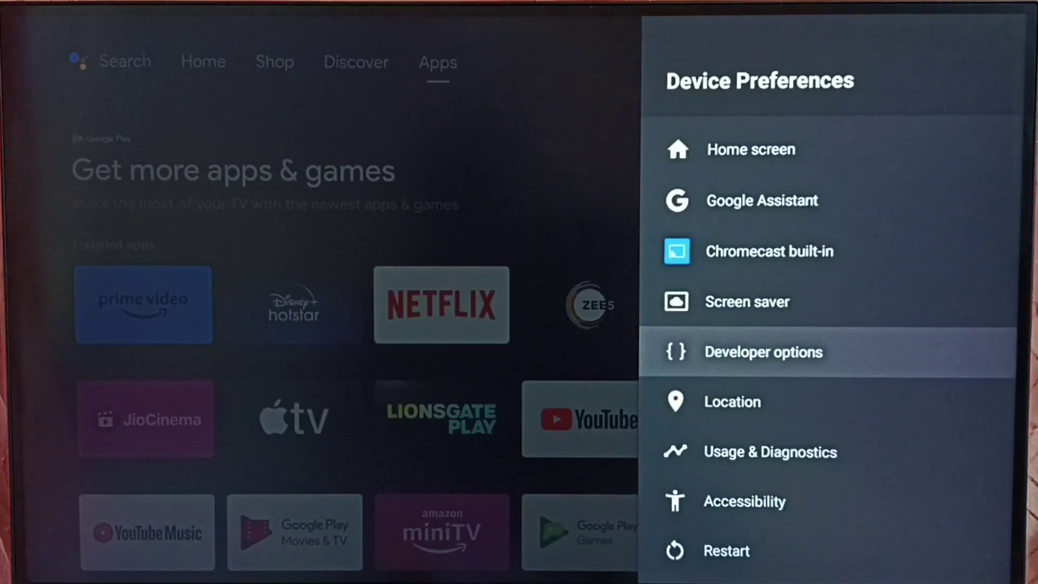
{"action": "key", "text": "Return"}
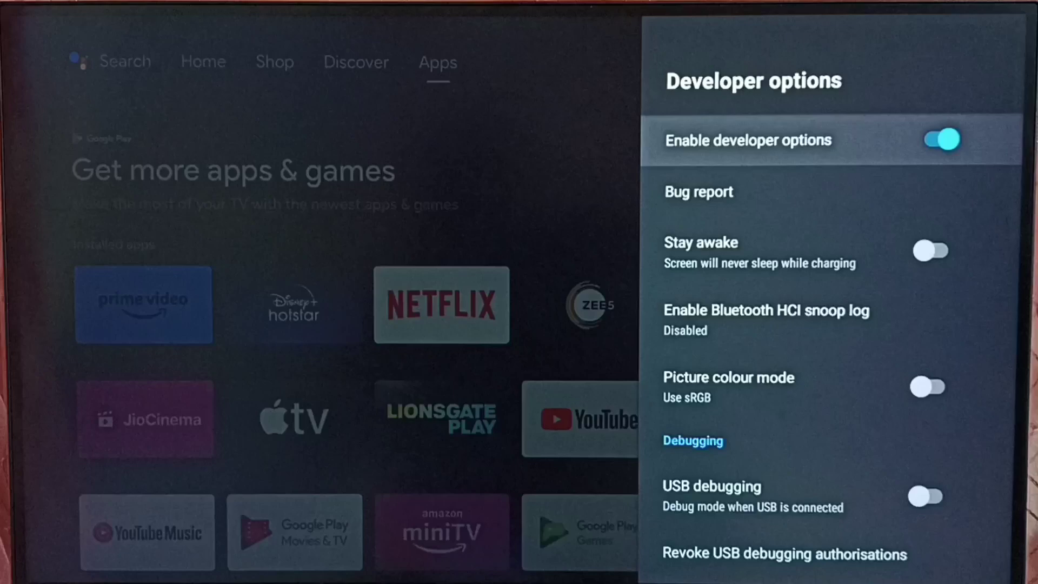
Step: Switch Don't keep activities on, then back off
{"action": "key", "text": "Down"}
{"action": "key", "text": "Down"}
{"action": "key", "text": "Down"}
{"action": "key", "text": "Down"}
{"action": "key", "text": "Down"}
{"action": "key", "text": "Down"}
{"action": "key", "text": "Down"}
{"action": "key", "text": "Down"}
{"action": "key", "text": "Down"}
{"action": "key", "text": "Down"}
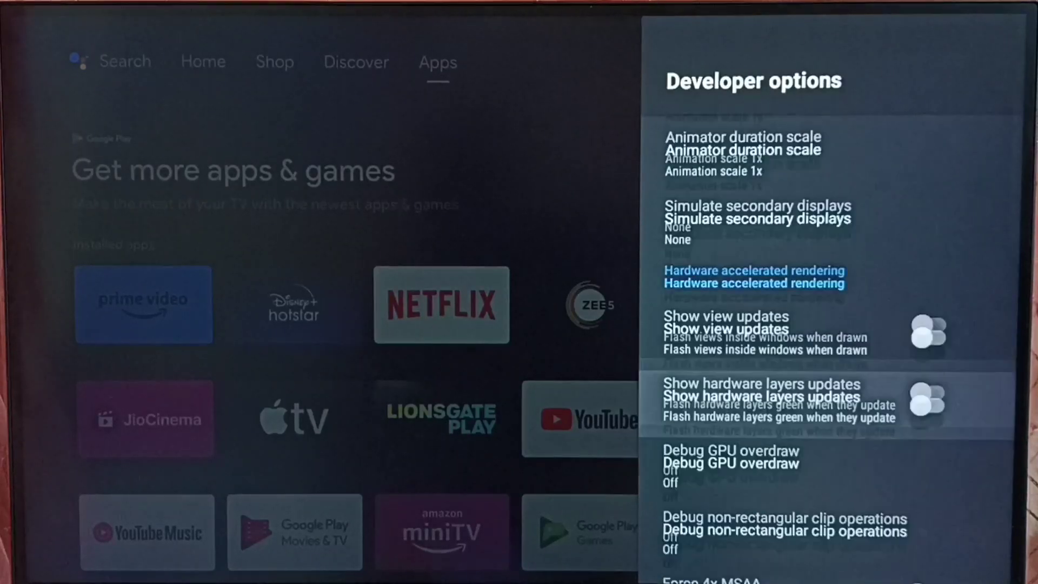
{"action": "key", "text": "Down"}
{"action": "key", "text": "Down"}
{"action": "key", "text": "Down"}
{"action": "key", "text": "Down"}
{"action": "key", "text": "Down"}
{"action": "key", "text": "Down"}
{"action": "key", "text": "Down"}
{"action": "key", "text": "Down"}
{"action": "key", "text": "Down"}
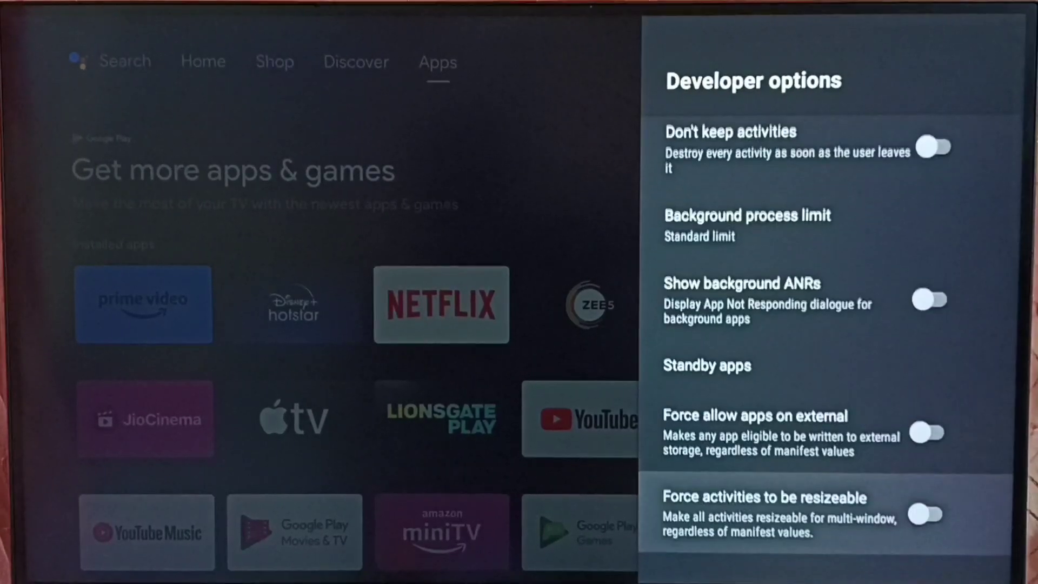
{"action": "key", "text": "Up"}
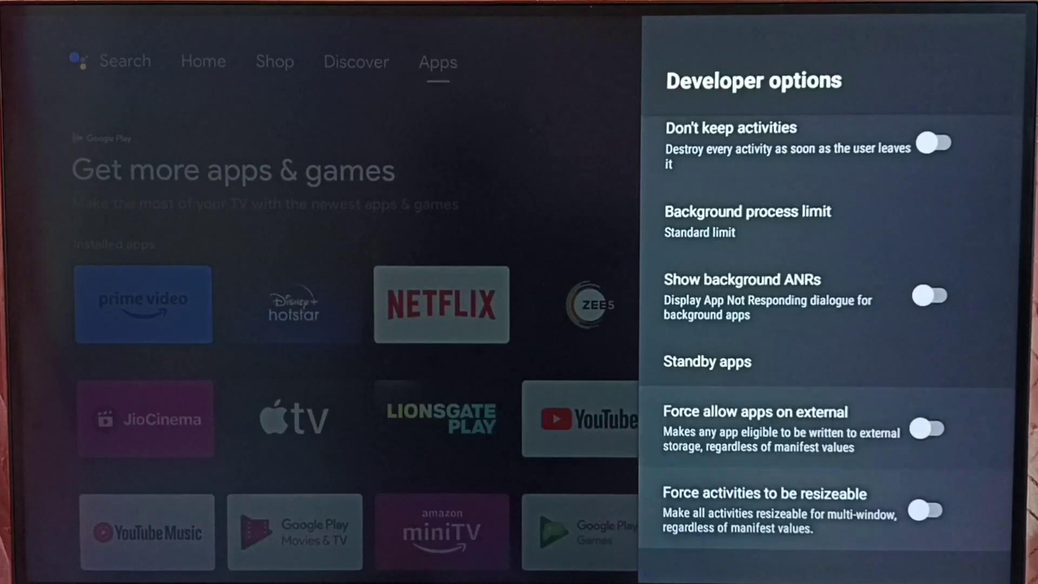
{"action": "key", "text": "Up"}
{"action": "key", "text": "Up"}
{"action": "key", "text": "Up"}
{"action": "key", "text": "Up"}
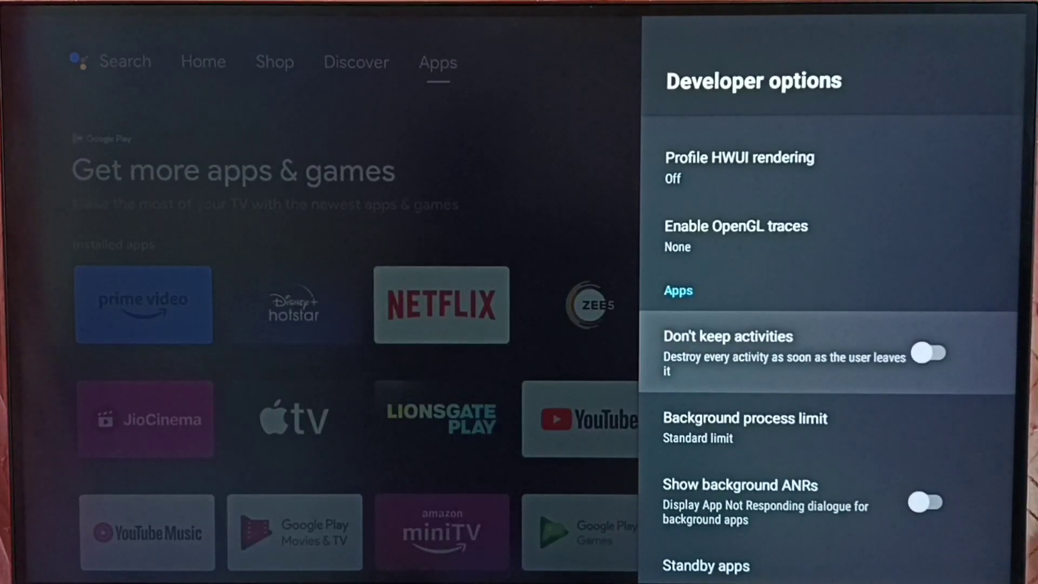
{"action": "key", "text": "Return"}
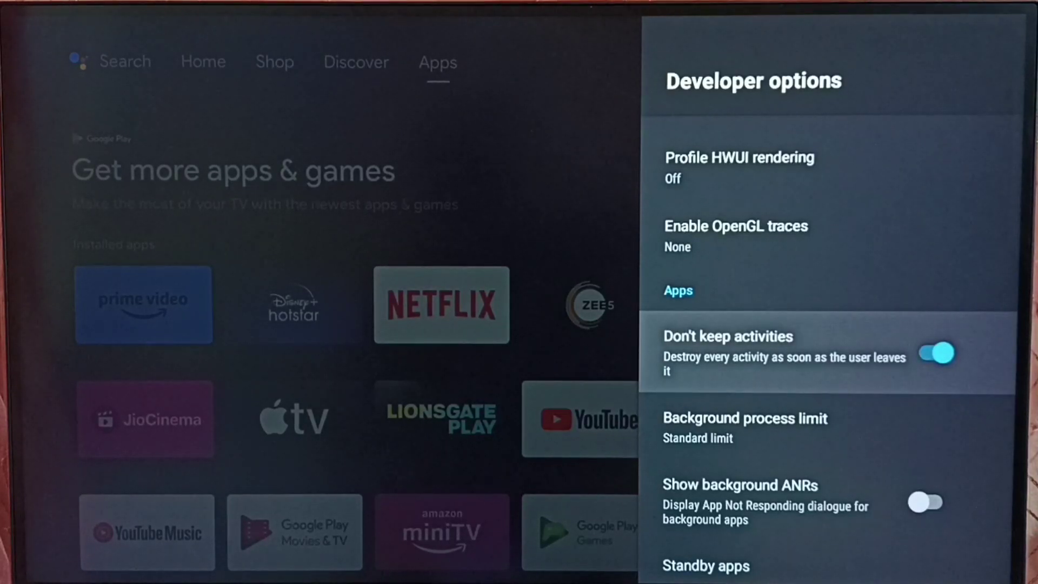
{"action": "key", "text": "Return"}
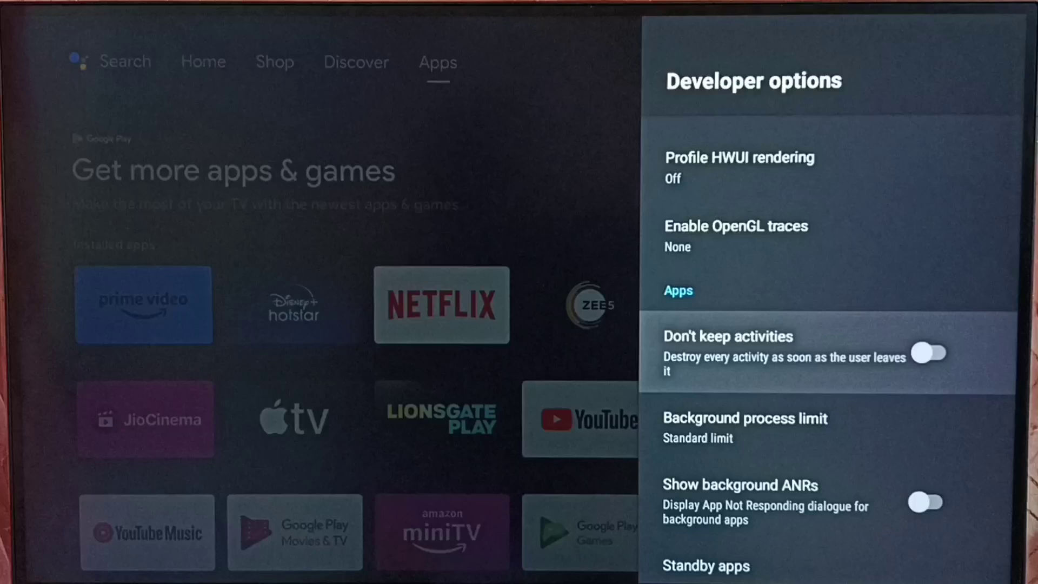